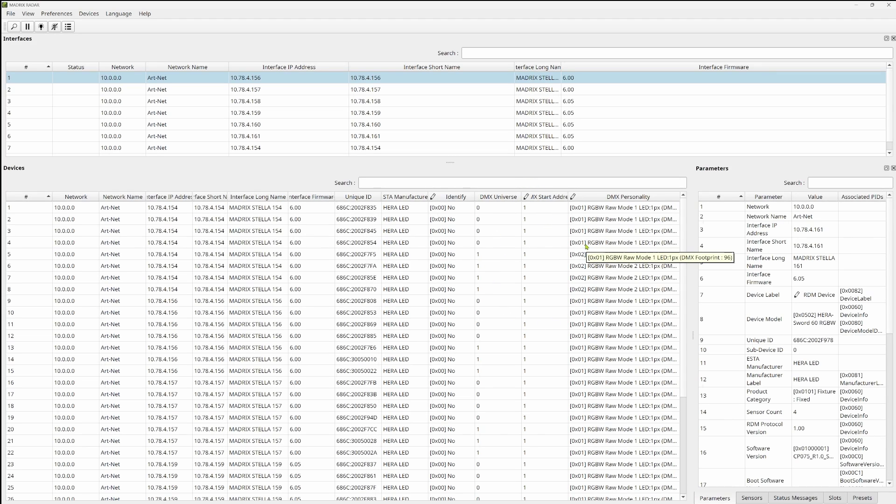
# Step: Set the DMX start address of the second device in the device list to 192
pyautogui.click(541, 223)
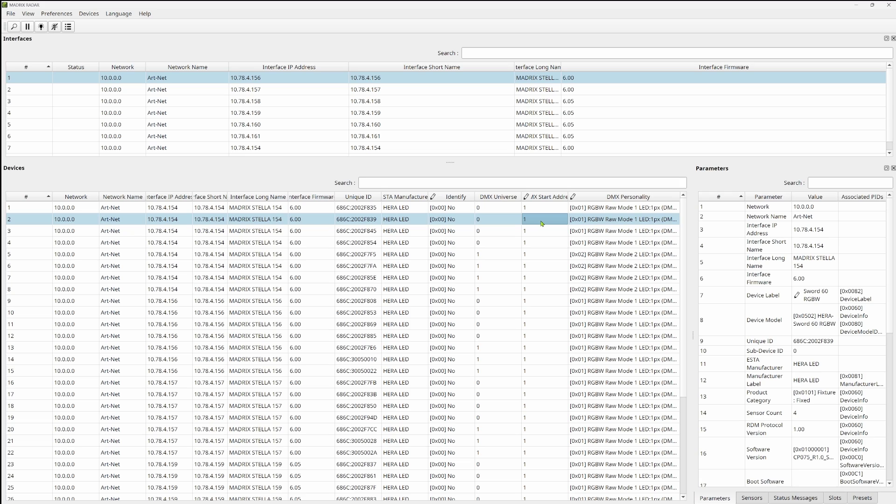
pyautogui.rightClick(542, 223)
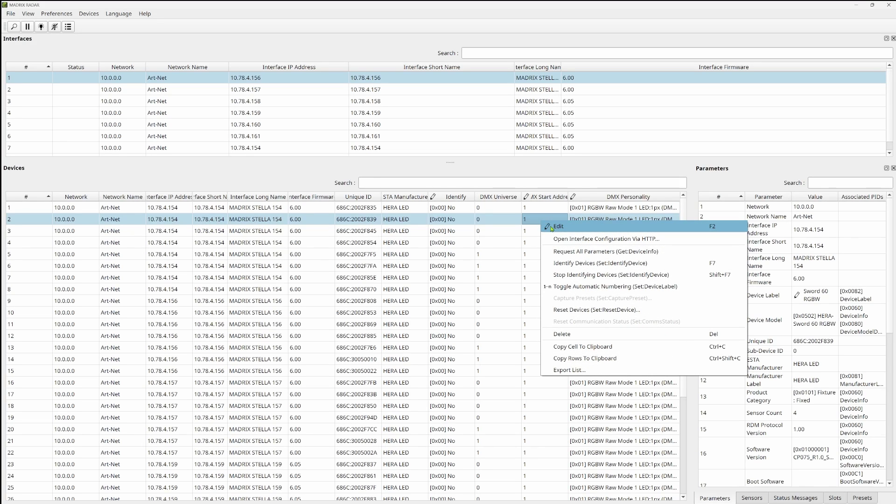
pyautogui.click(547, 228)
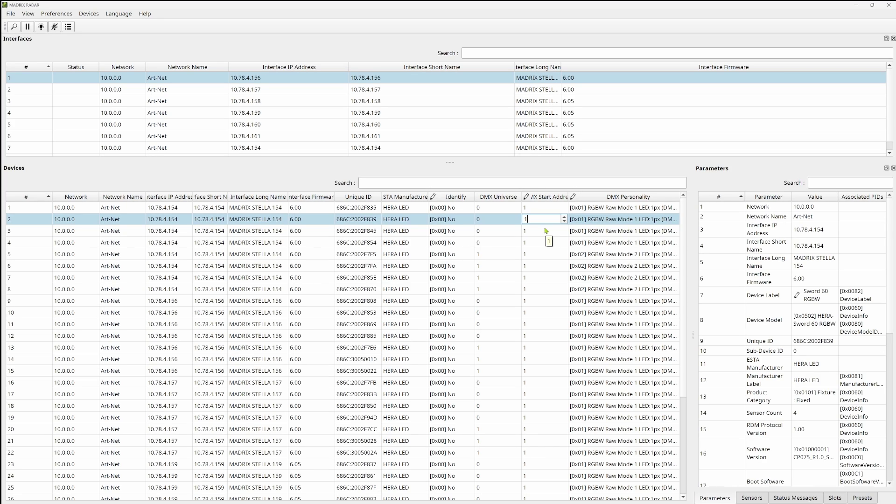
pyautogui.write('92')
pyautogui.press('Return')
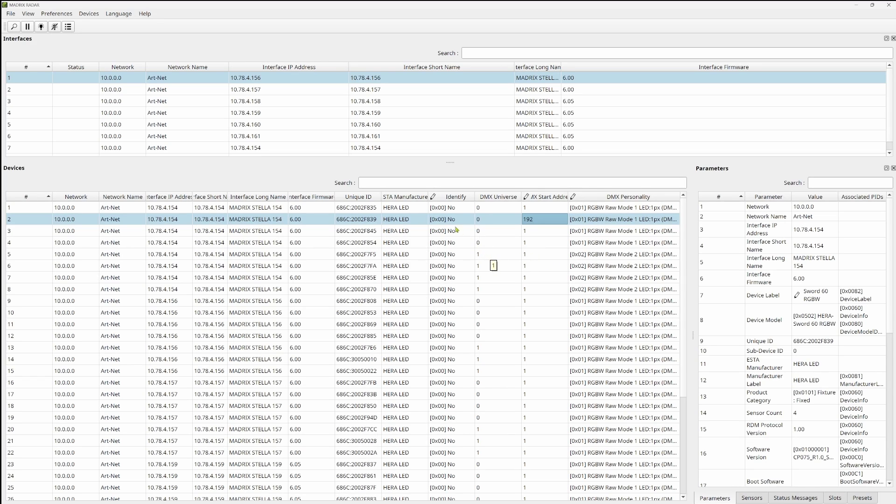
# Step: Open the Patch Editor and look through the address status of all devices in DMX universe 0
pyautogui.click(90, 14)
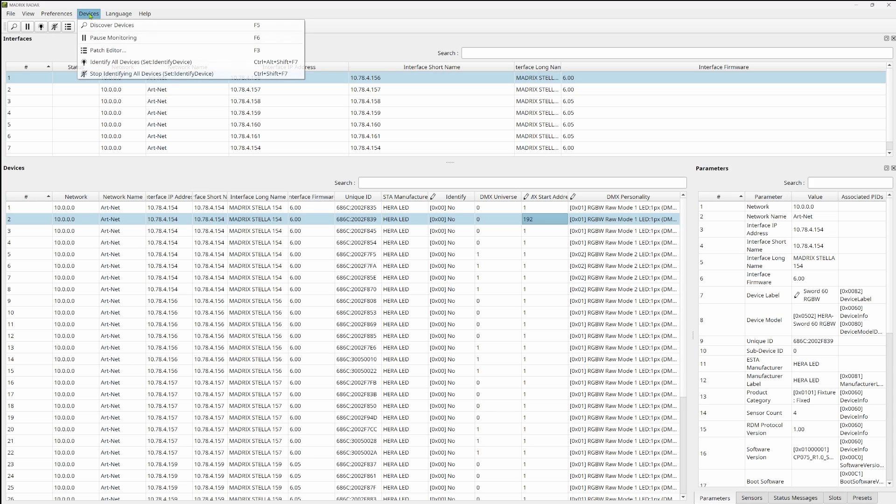
pyautogui.click(100, 50)
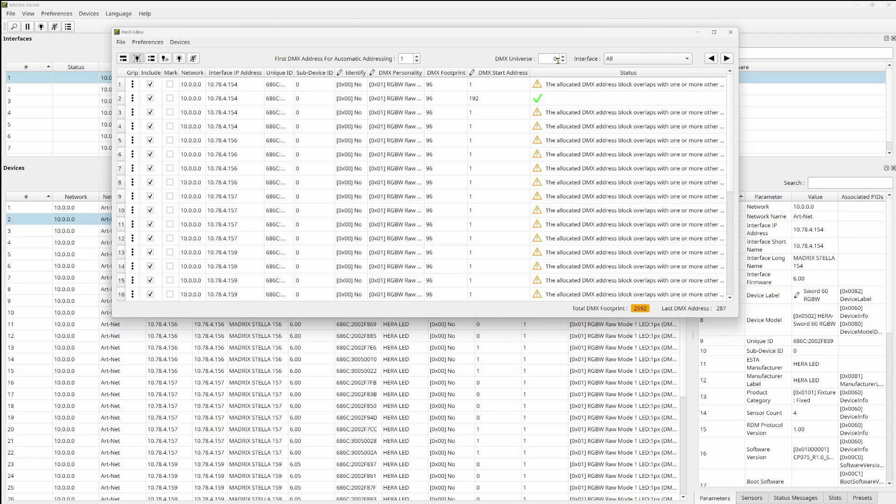
pyautogui.scroll(-4, 536, 152)
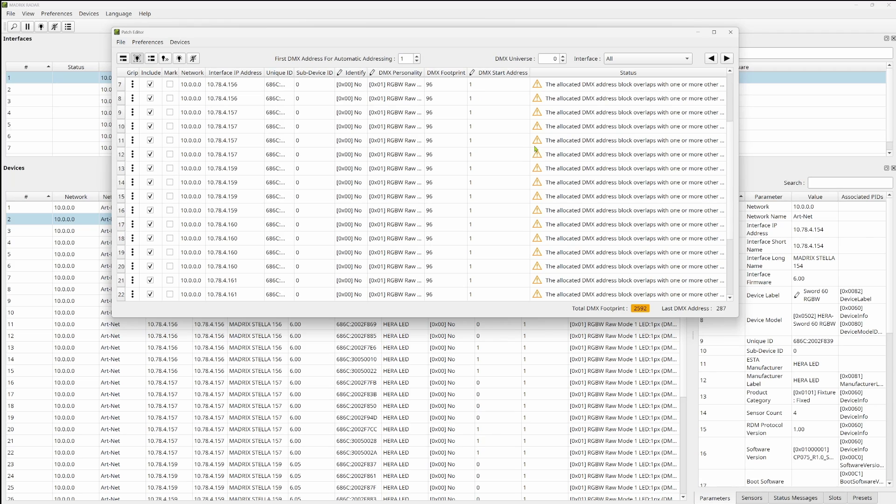
pyautogui.scroll(4, 537, 154)
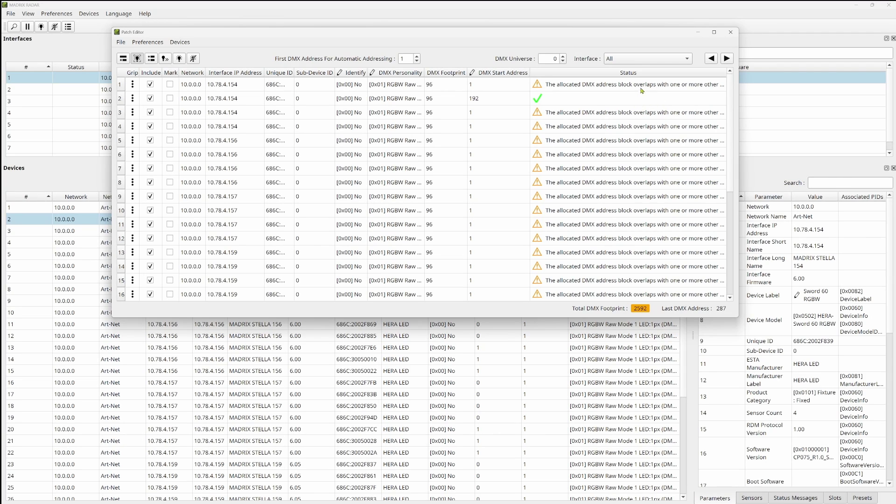
# Step: Limit the patch to interface 10.78.4.154 and automatically assign its devices' DMX start addresses from 1
pyautogui.click(621, 59)
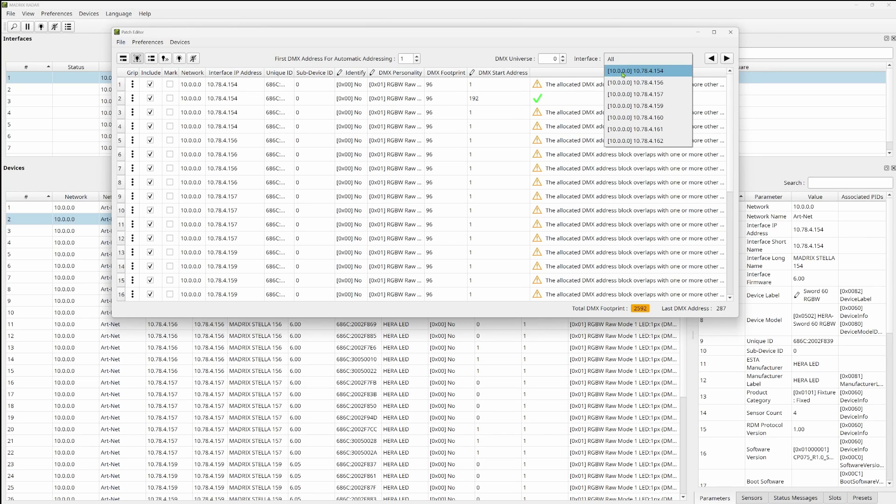
pyautogui.click(622, 75)
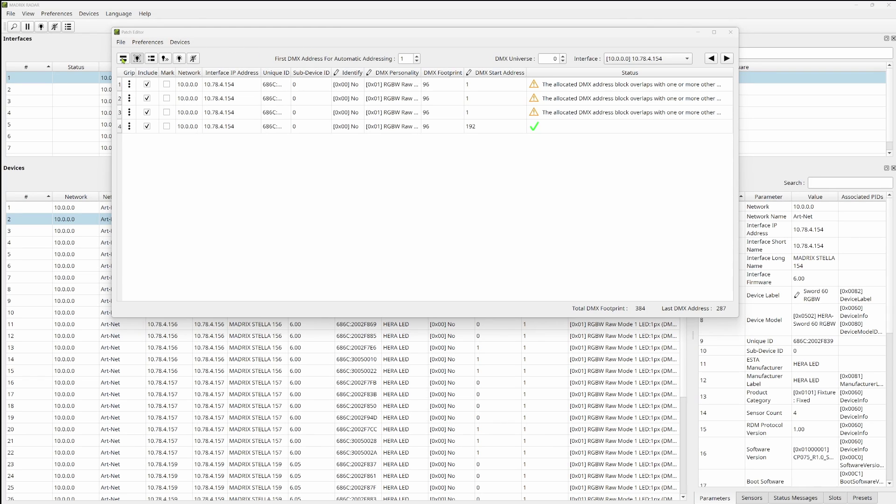
pyautogui.click(124, 59)
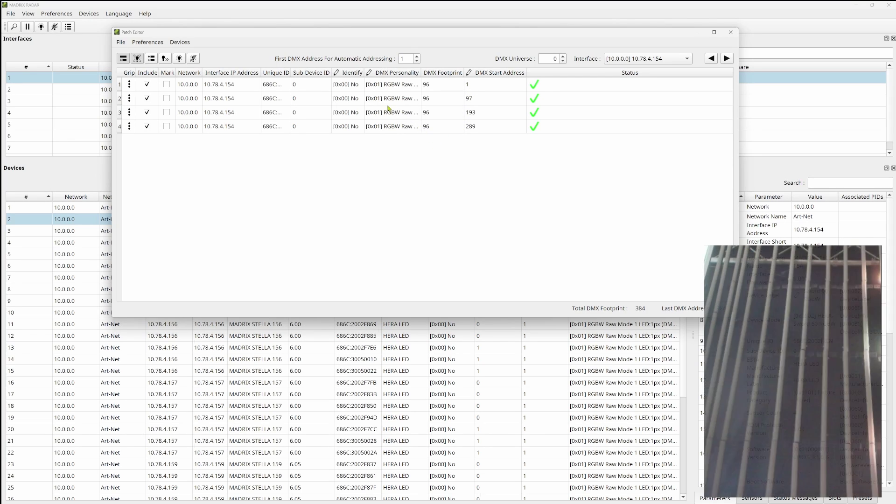
# Step: Identify the first device and move it to second place, and move the new first device to the end of the patch order
pyautogui.click(250, 86)
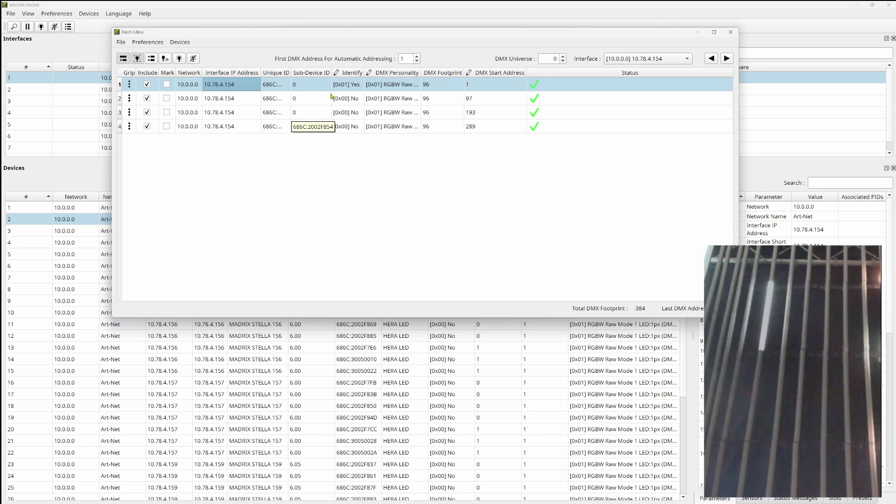
pyautogui.click(130, 85)
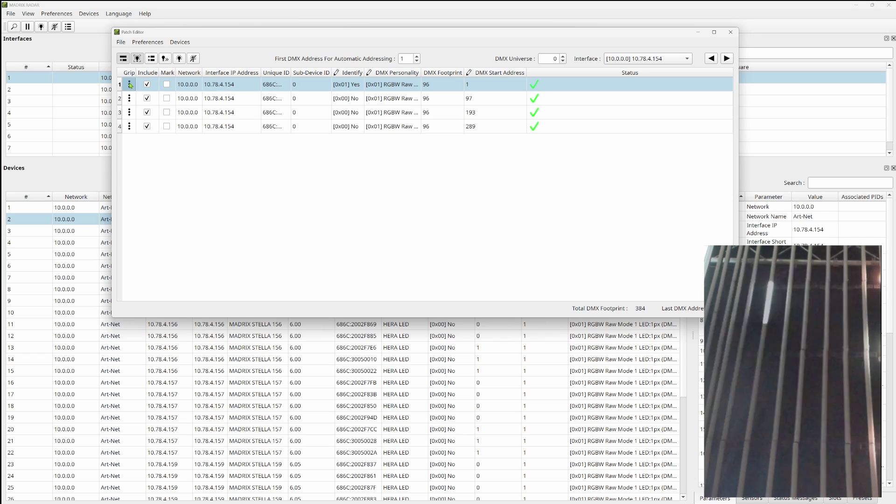
pyautogui.moveTo(130, 85); pyautogui.dragTo(130, 106)
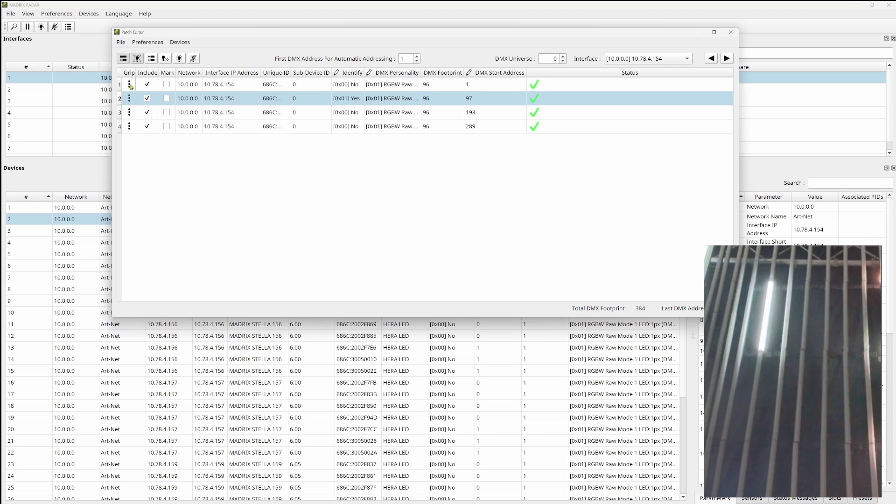
pyautogui.click(131, 87)
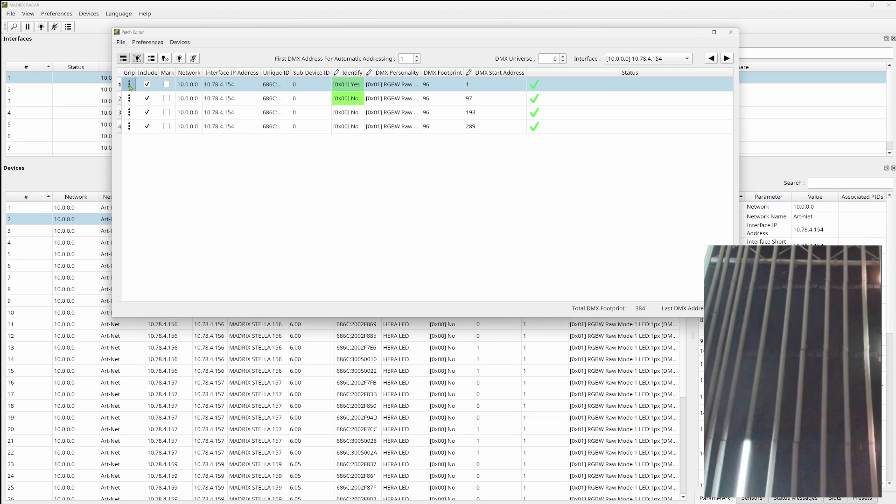
pyautogui.moveTo(130, 87); pyautogui.dragTo(131, 167)
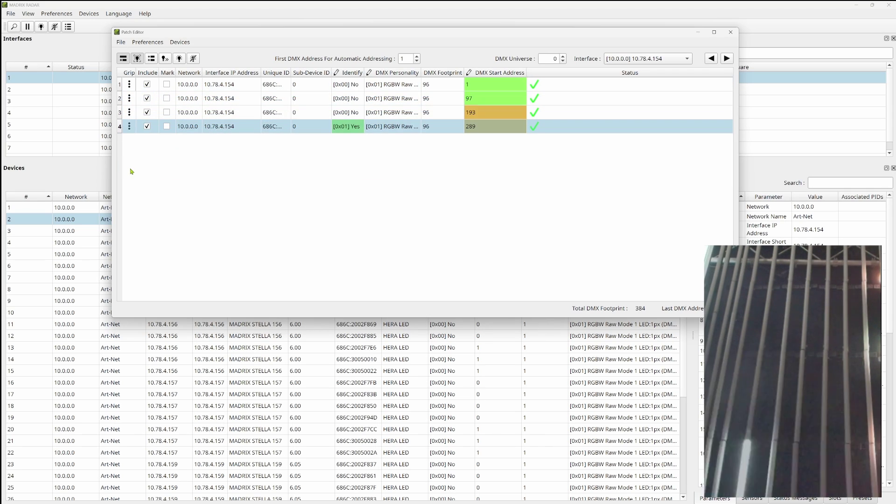
# Step: Identify the first two devices in turn and move the second one to first place in the patch order
pyautogui.click(130, 87)
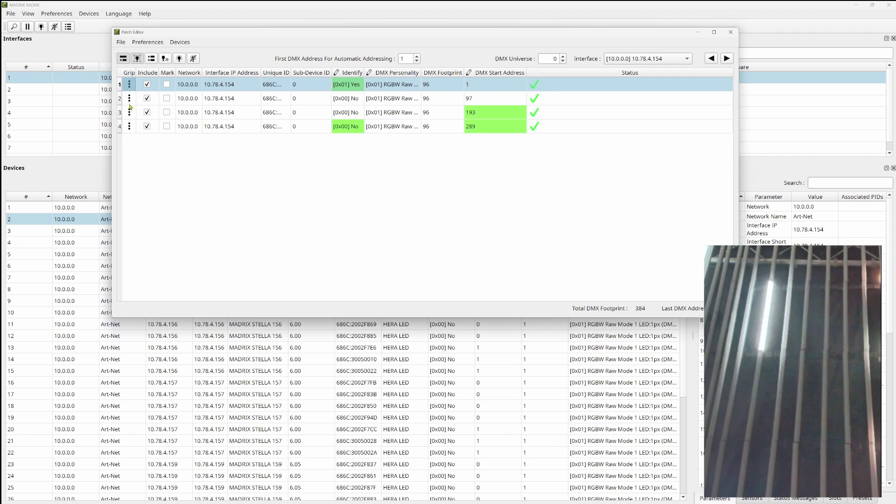
pyautogui.click(131, 100)
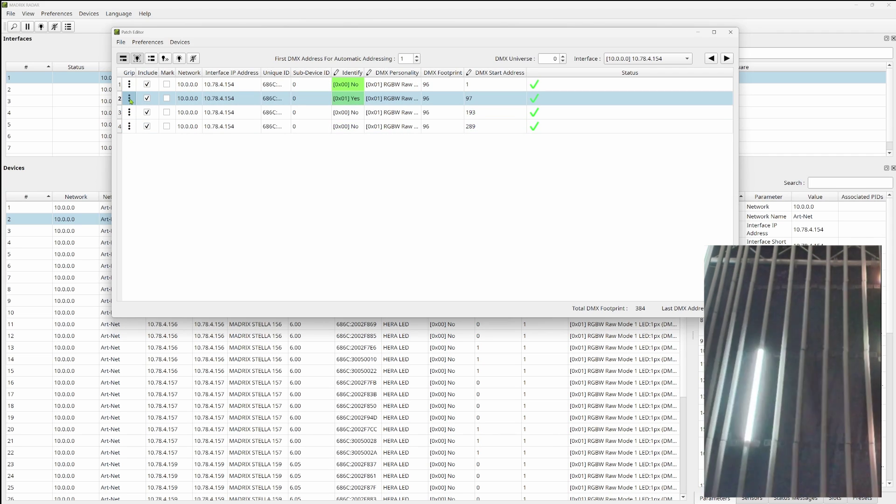
pyautogui.moveTo(131, 100)
pyautogui.mouseDown()
pyautogui.moveTo(131, 126)
pyautogui.moveTo(131, 85)
pyautogui.mouseUp()
pyautogui.click(130, 98)
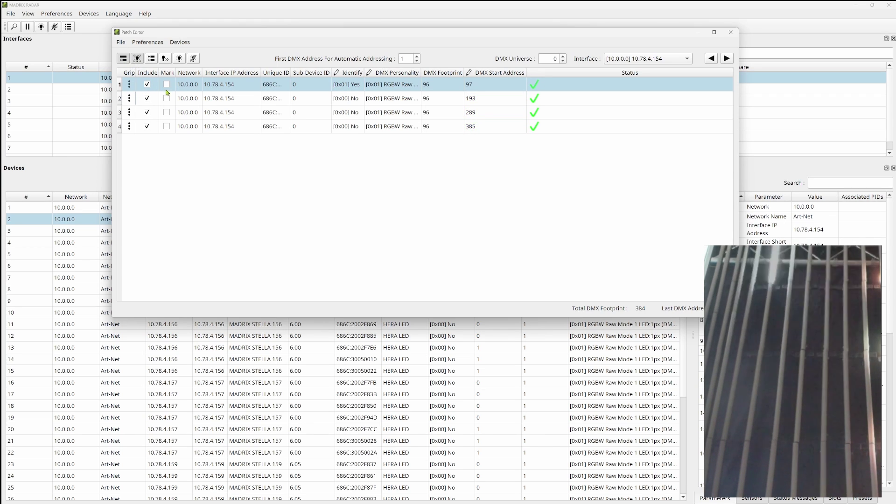
# Step: Reassign the DMX start addresses automatically from 1 and identify the second, third and fourth devices in turn to check their order
pyautogui.click(125, 60)
pyautogui.click(130, 98)
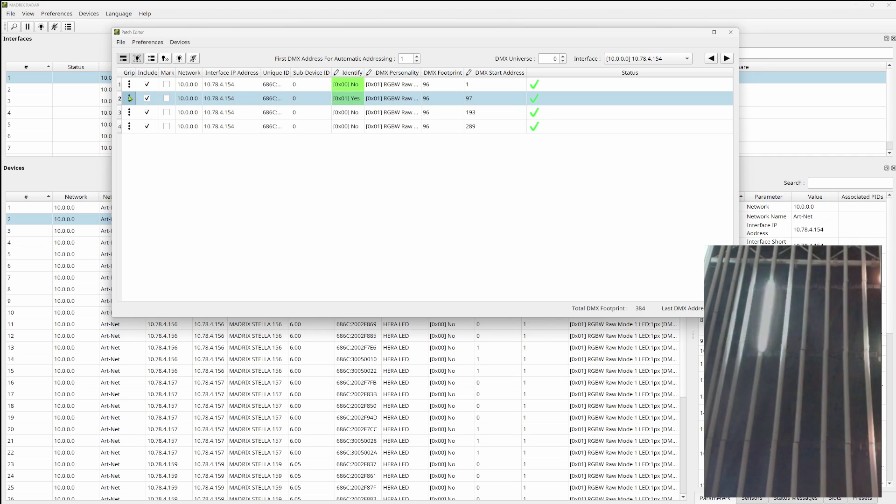
pyautogui.click(132, 112)
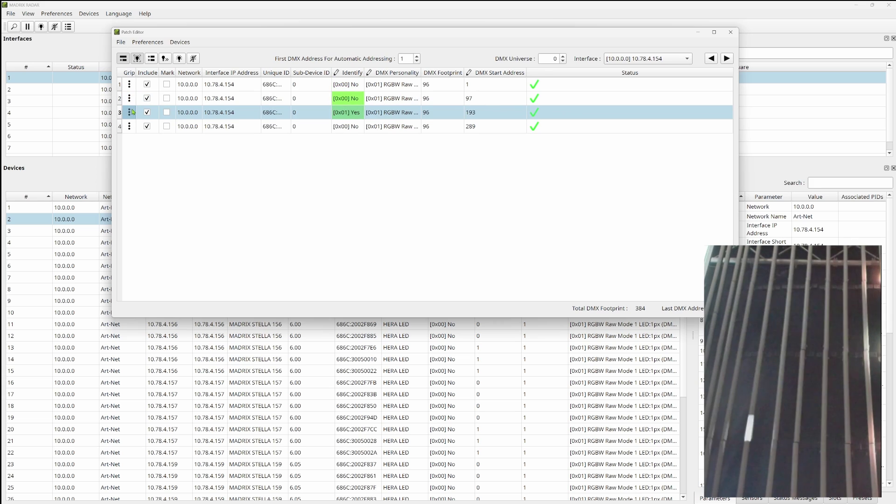
pyautogui.click(127, 130)
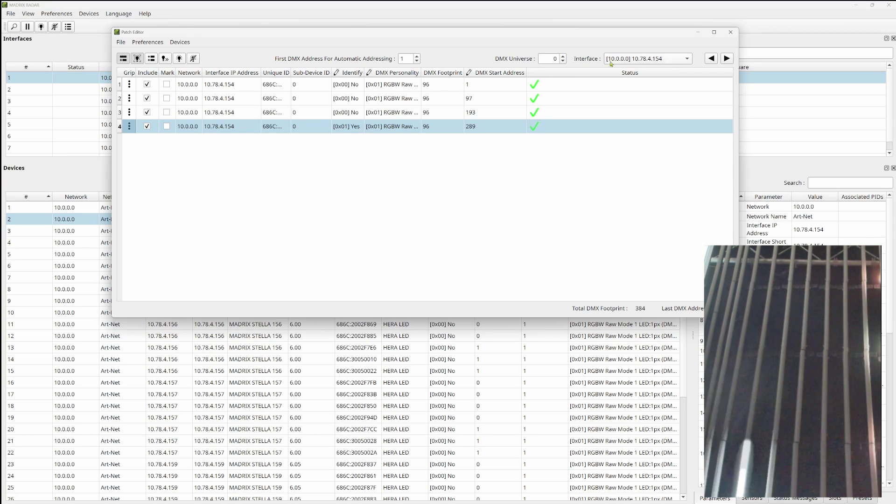
# Step: In DMX universe 1, move the first device to the end and the third to first place, and assign start addresses 1, 49, 97 and 145
pyautogui.click(563, 56)
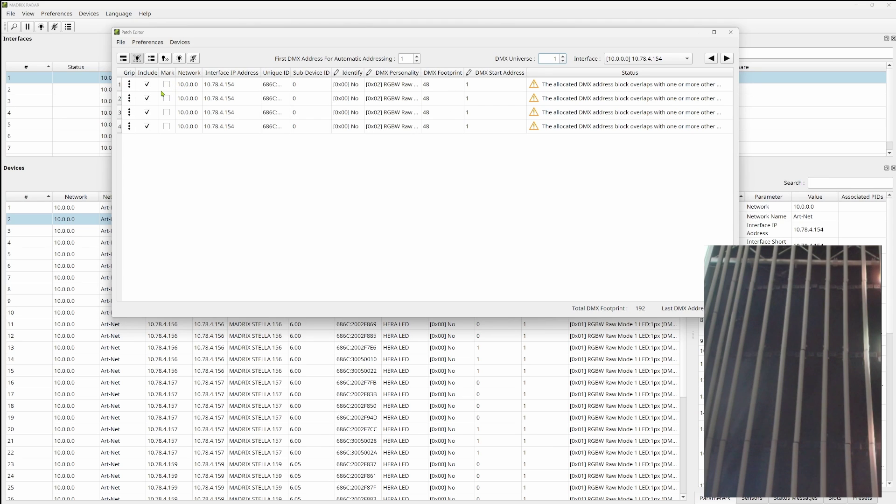
pyautogui.click(130, 86)
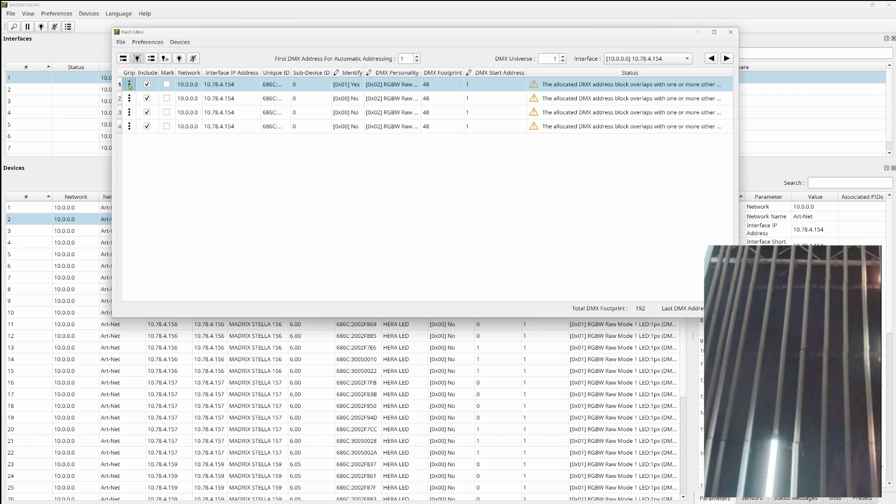
pyautogui.moveTo(129, 84); pyautogui.dragTo(129, 158)
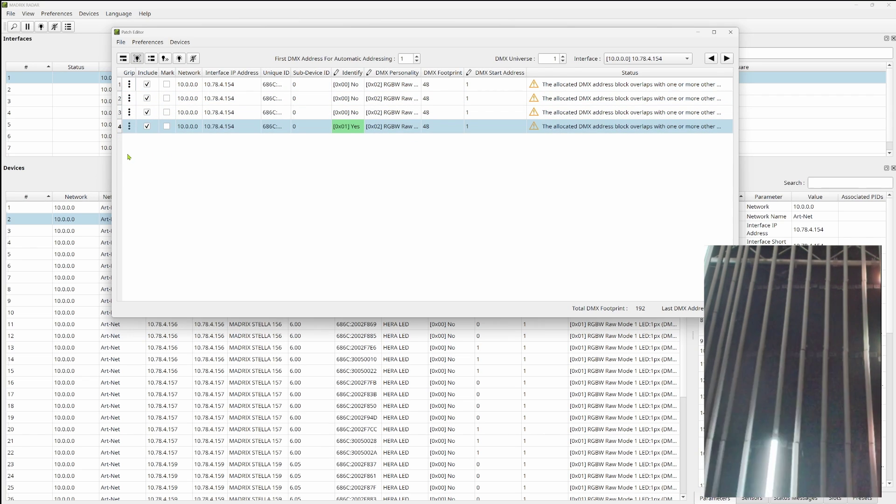
pyautogui.moveTo(130, 116); pyautogui.dragTo(131, 82)
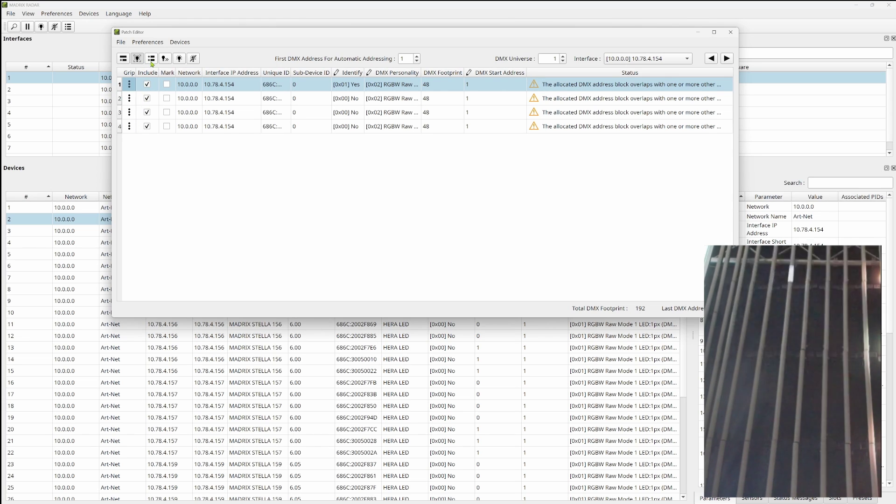
pyautogui.click(151, 62)
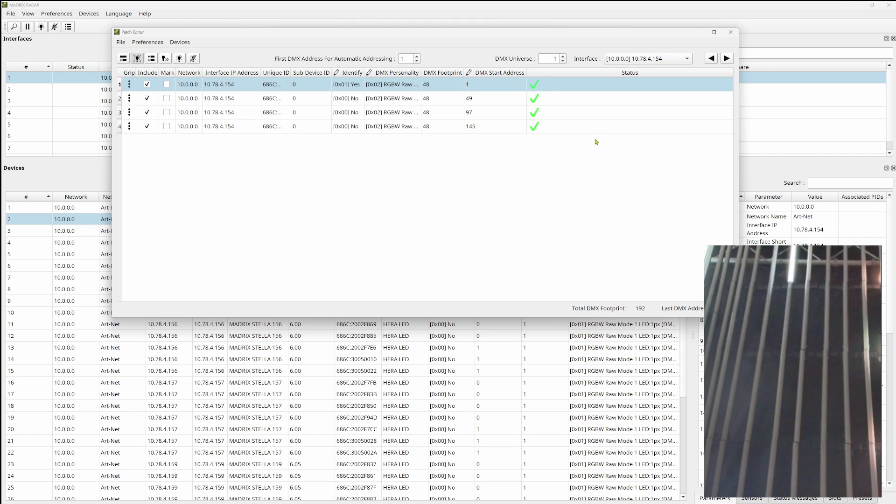
# Step: Show the DMX universe 1 devices of interface 10.78.4.156 and identify the first one
pyautogui.click(563, 61)
pyautogui.click(563, 57)
pyautogui.click(563, 56)
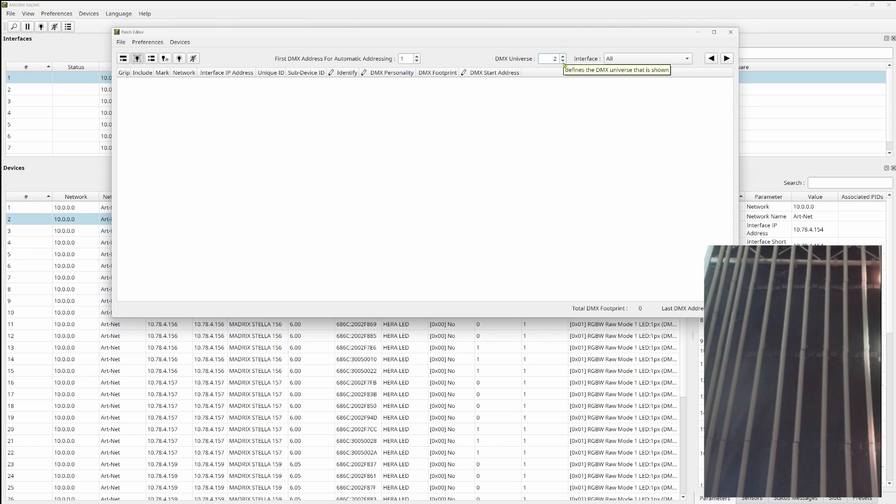
pyautogui.click(564, 61)
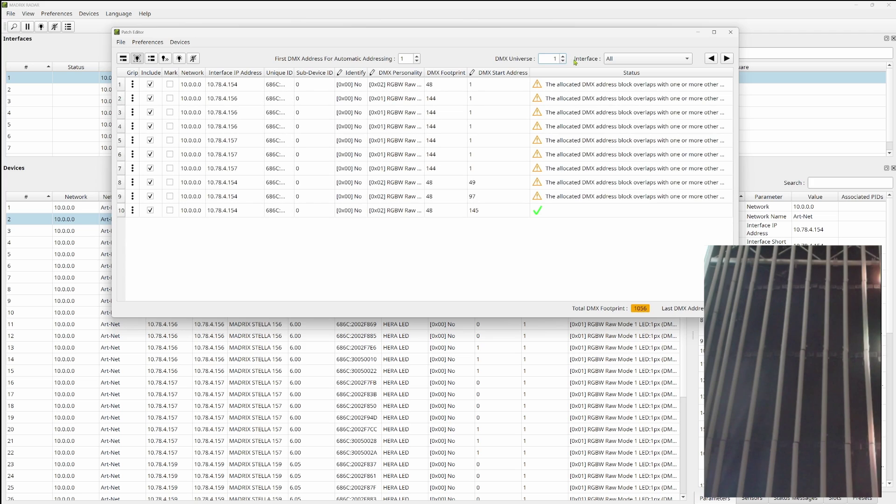
pyautogui.click(633, 63)
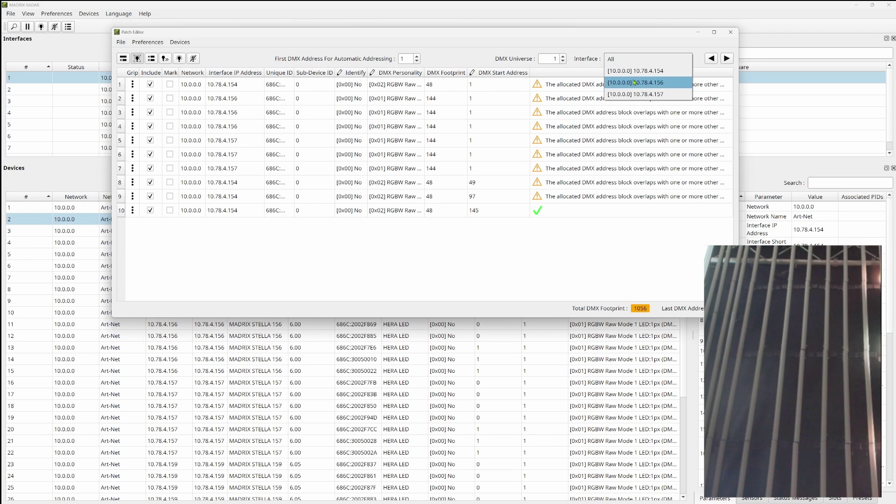
pyautogui.click(634, 82)
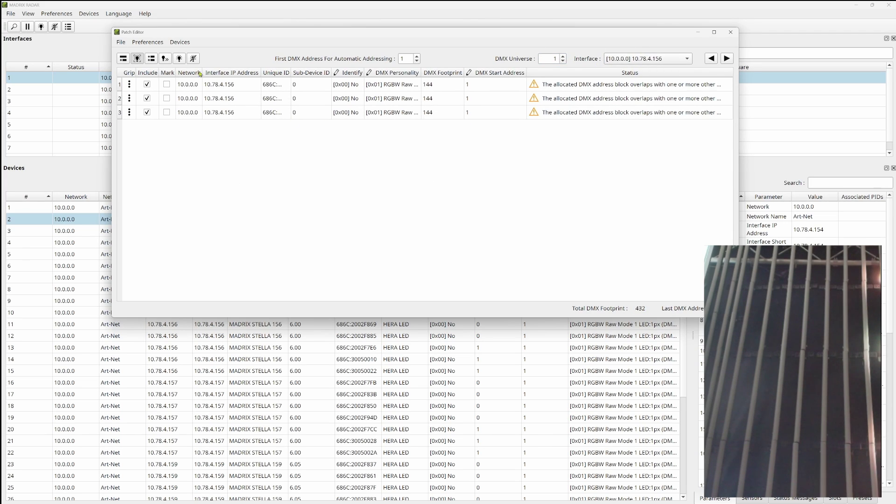
pyautogui.click(131, 87)
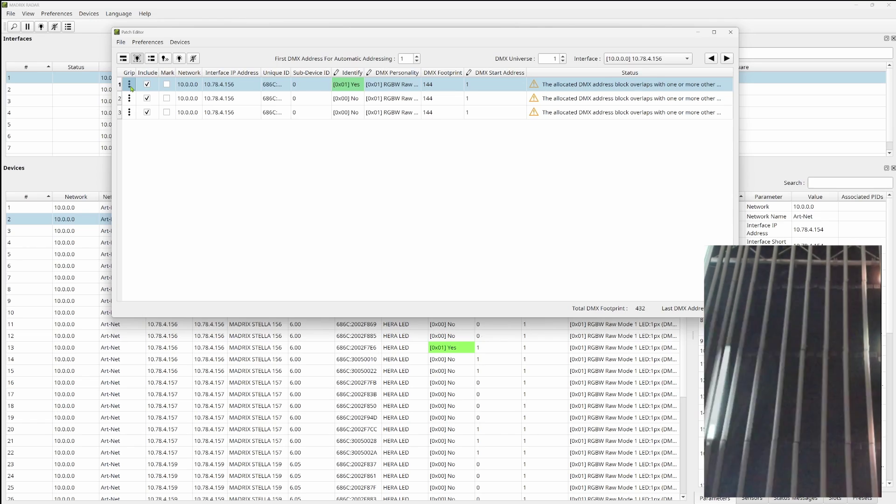